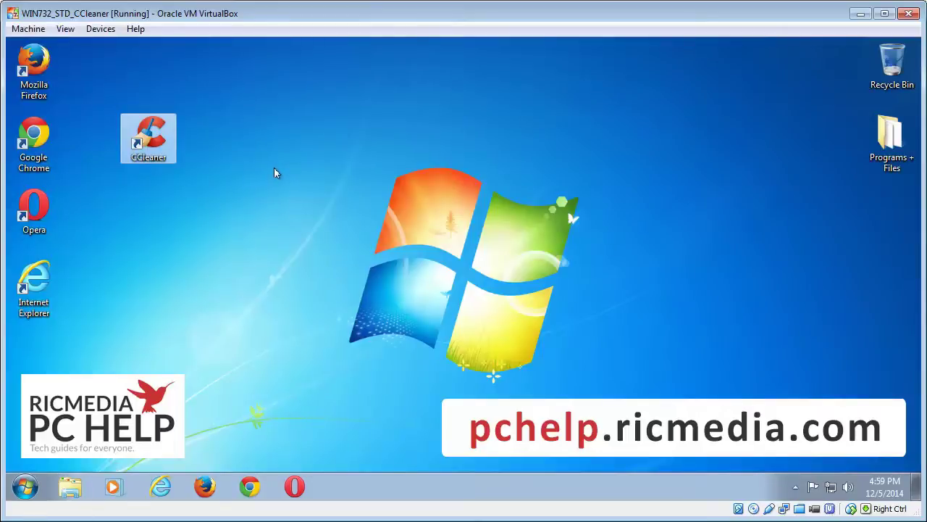
Launch CCleaner from the desktop and glance at Registry before returning to the Cleaner checklist.
double_click(157, 144)
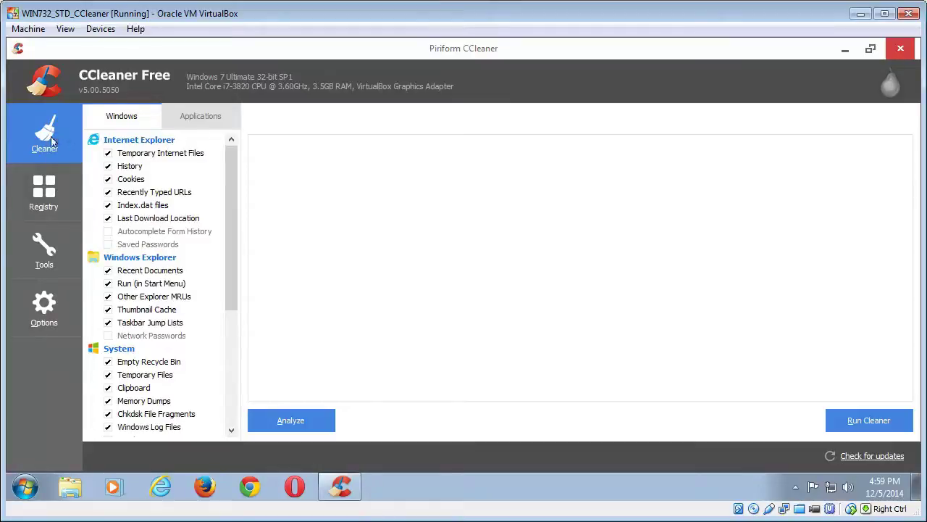
left_click(51, 185)
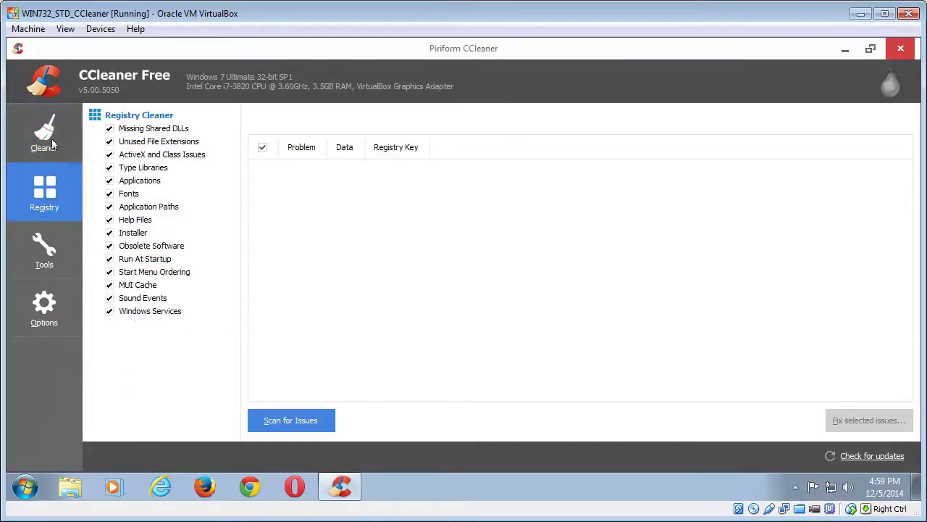
left_click(52, 145)
left_click(57, 186)
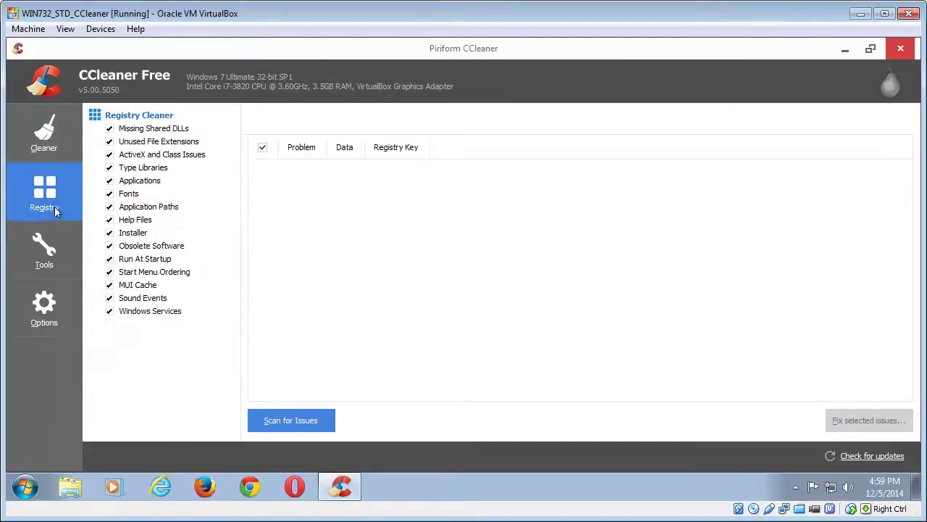
left_click(51, 134)
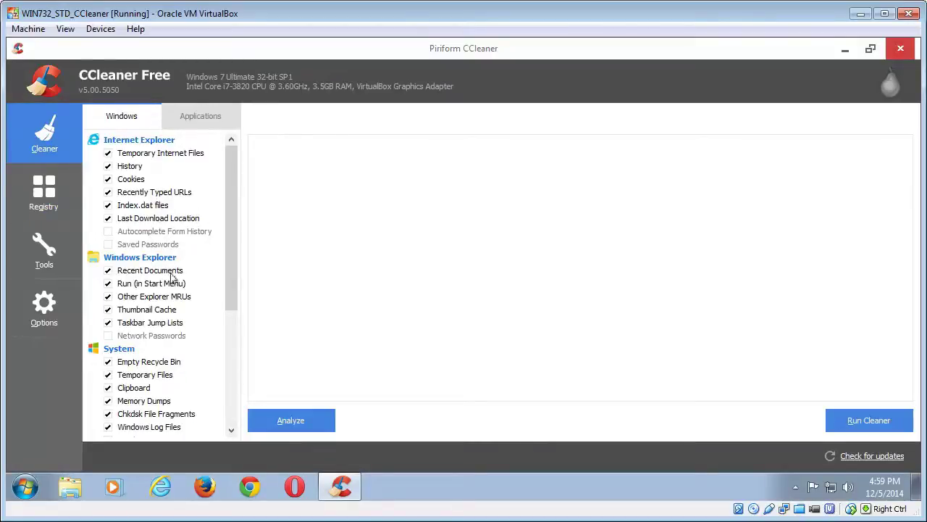
Review the Internet Explorer items, keeping History and Recently Typed URLs ticked for cleaning.
scroll(170, 279, "down", 2)
scroll(170, 279, "up", 2)
left_click(132, 167)
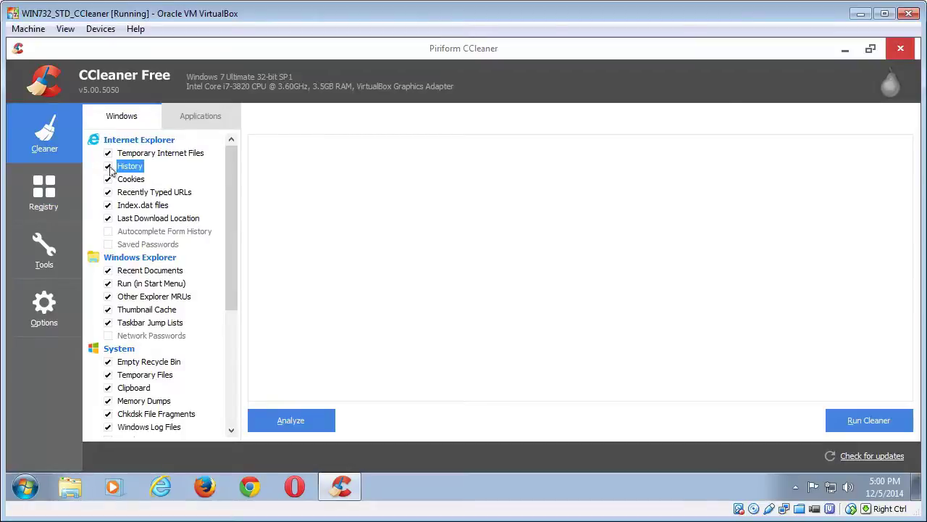
left_click(119, 193)
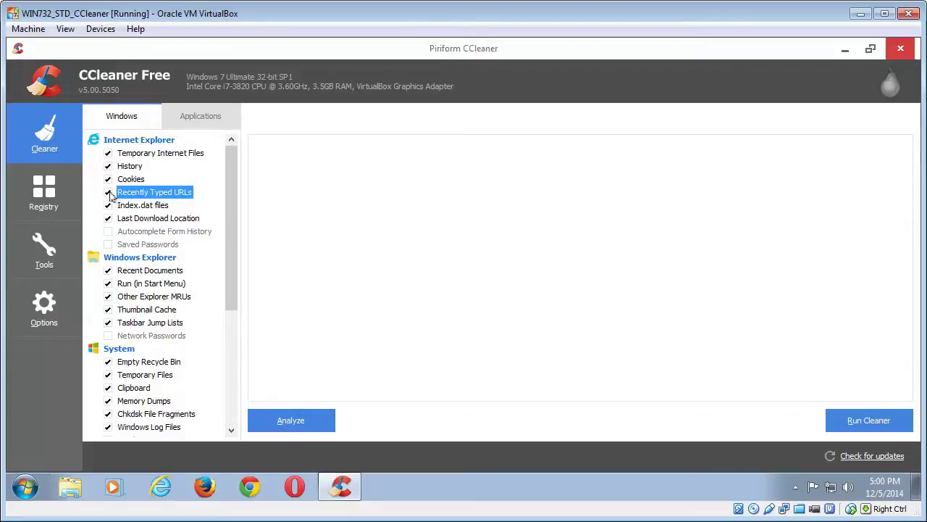
left_click(109, 193)
scroll(173, 333, "down", 4)
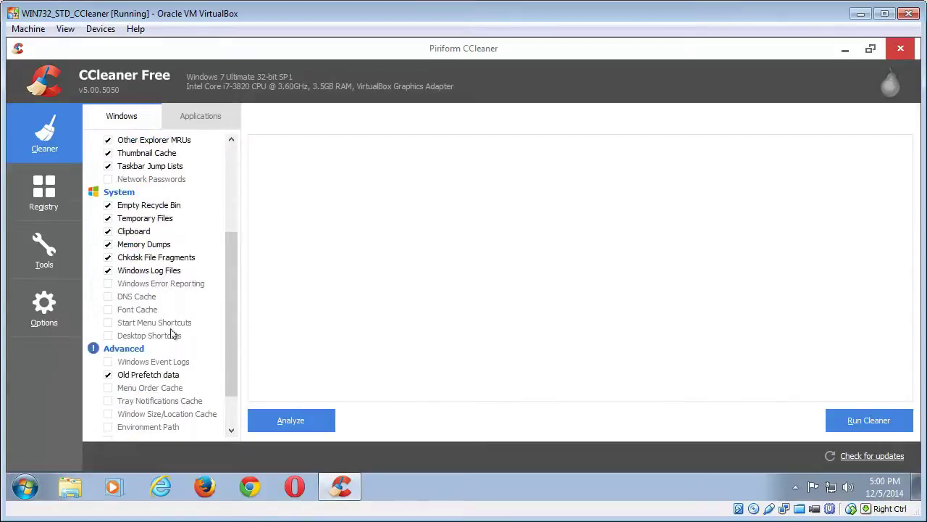
scroll(173, 334, "down", 2)
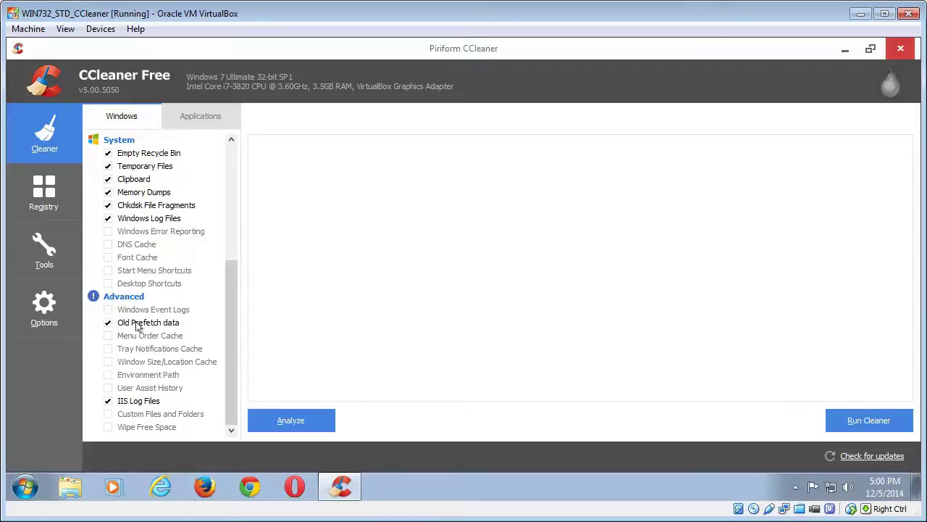
left_click(136, 324)
left_click(137, 403)
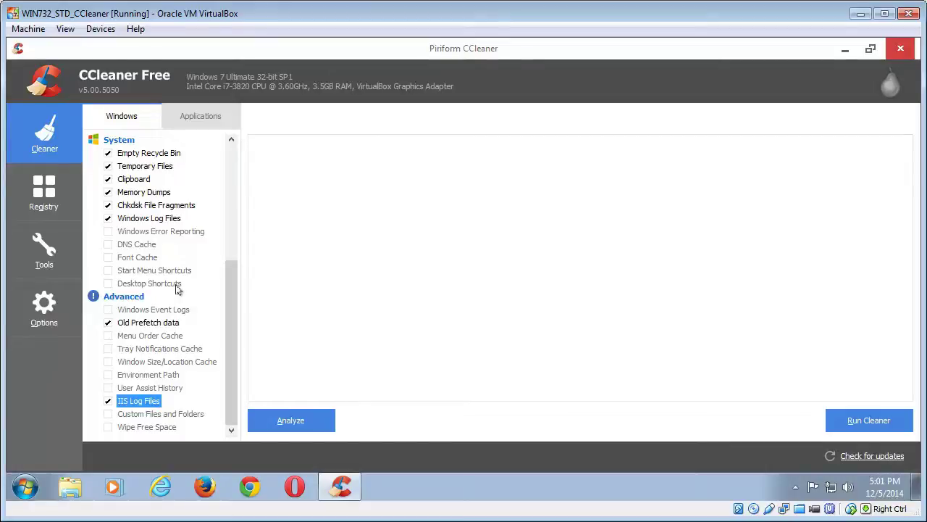
In the Applications list, scroll down and tick Java under Internet.
left_click(200, 120)
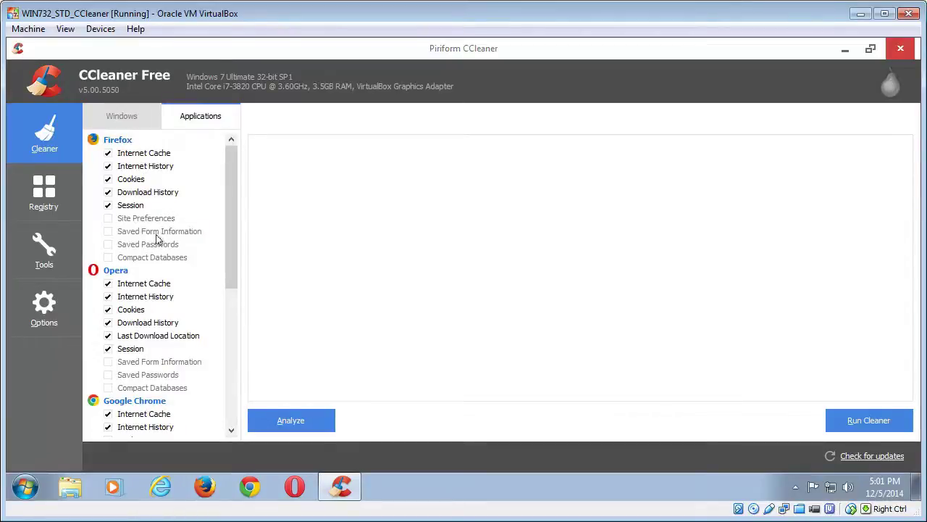
left_click(109, 168)
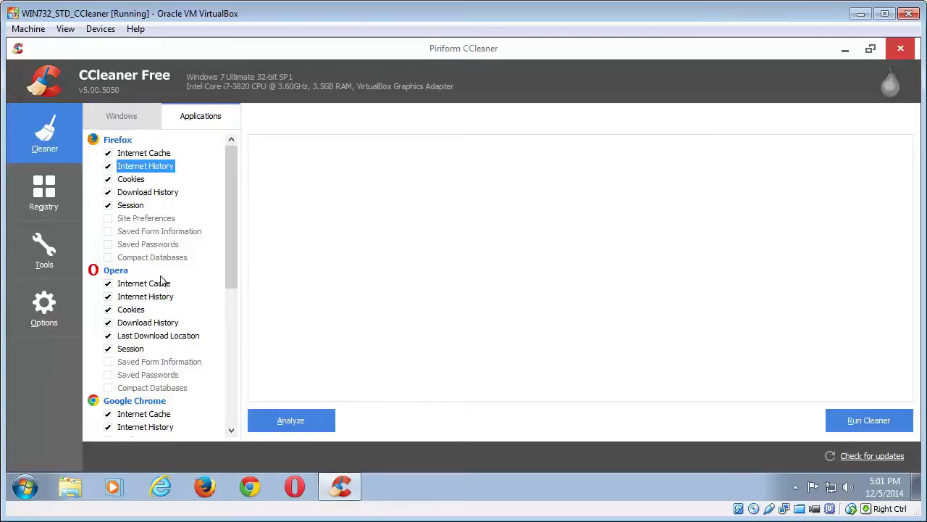
scroll(163, 283, "down", 5)
scroll(163, 283, "down", 2)
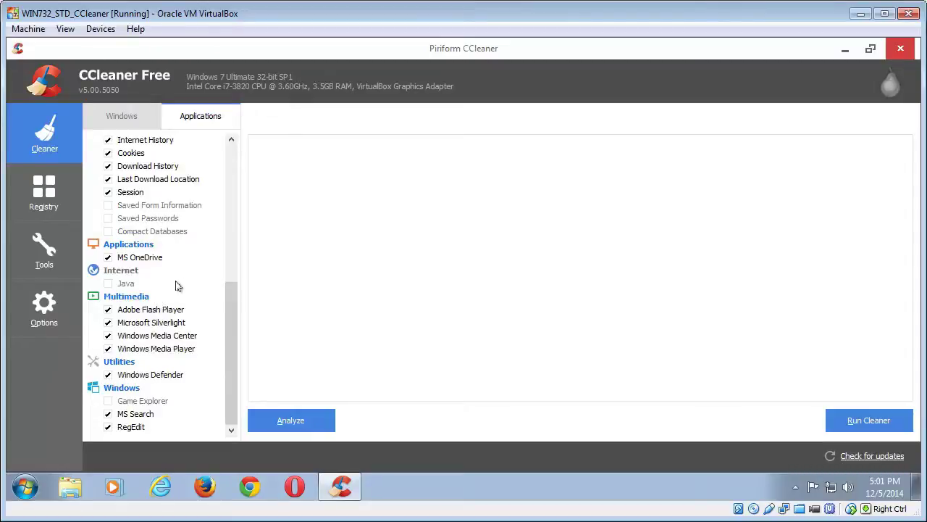
left_click(125, 286)
left_click(108, 285)
Run the cleaner and confirm permanent deletion, removing 1.32 MB of junk files.
left_click(874, 424)
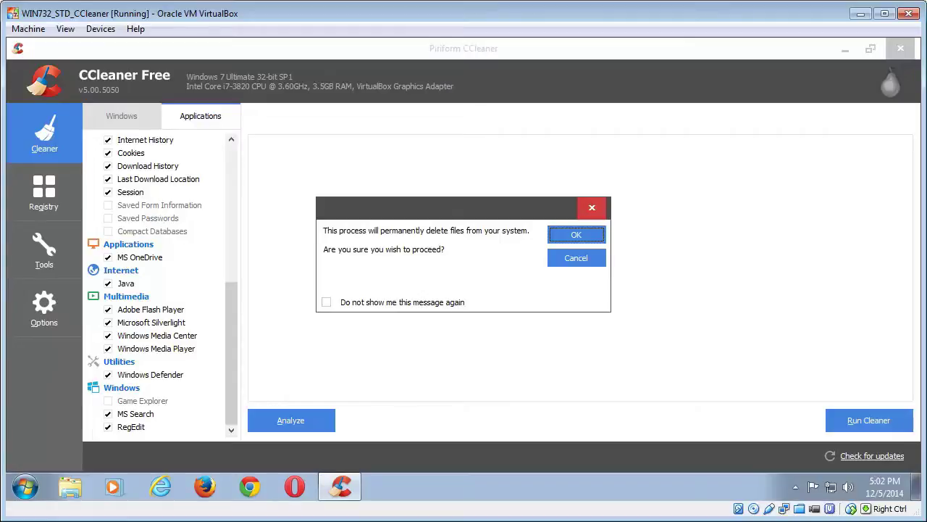
left_click(584, 238)
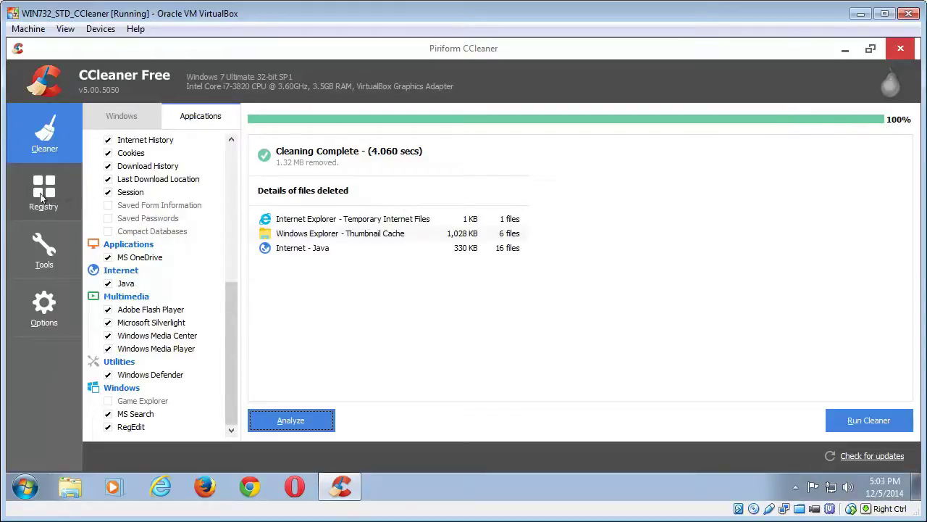
Scan the registry for issues and start fixing the four problems found.
left_click(42, 197)
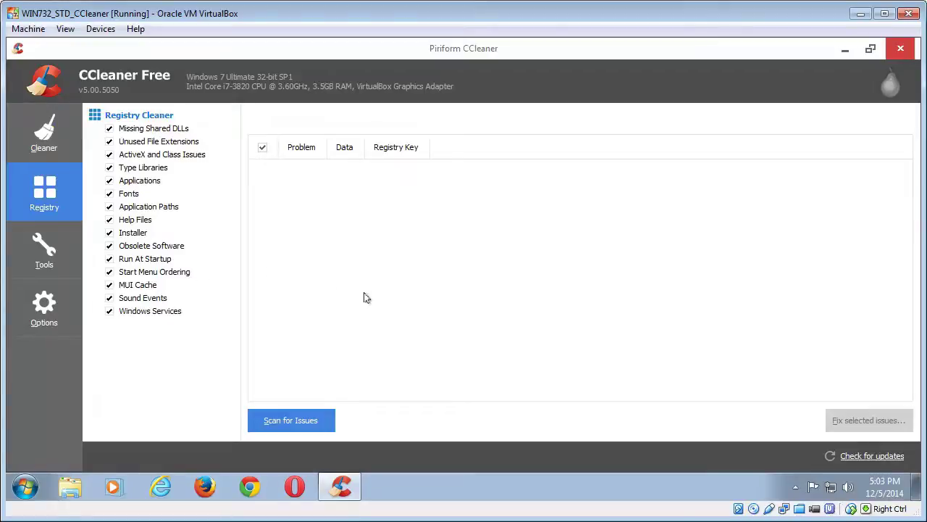
left_click(288, 421)
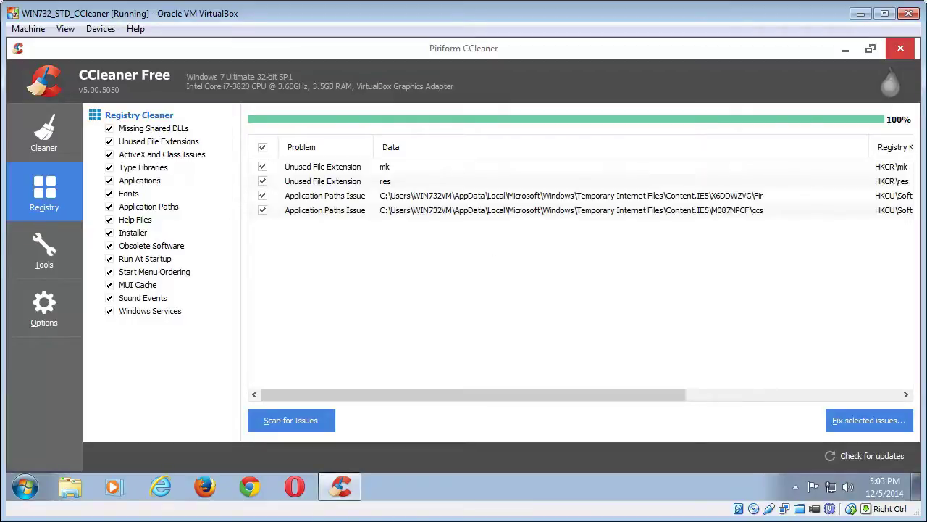
left_click(869, 422)
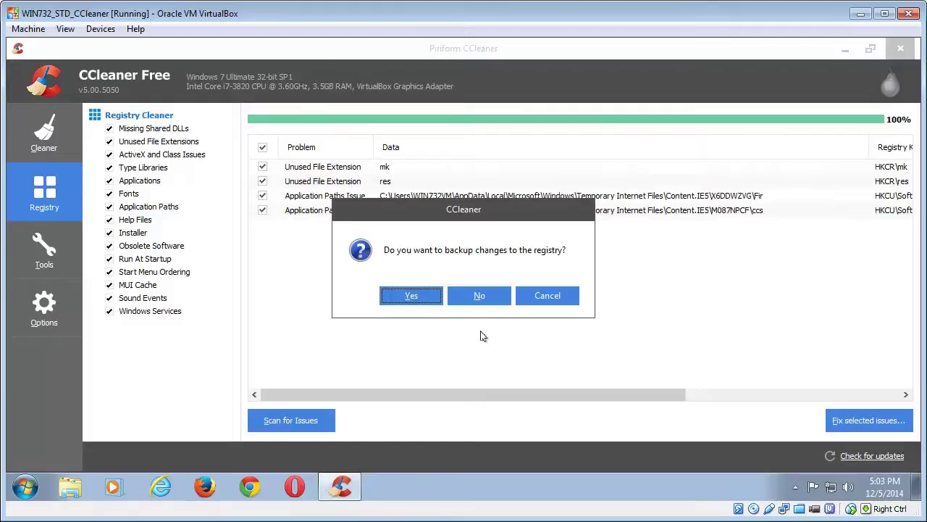
Back up the registry changes as cc_20141205_170347.reg in Documents.
left_click(420, 299)
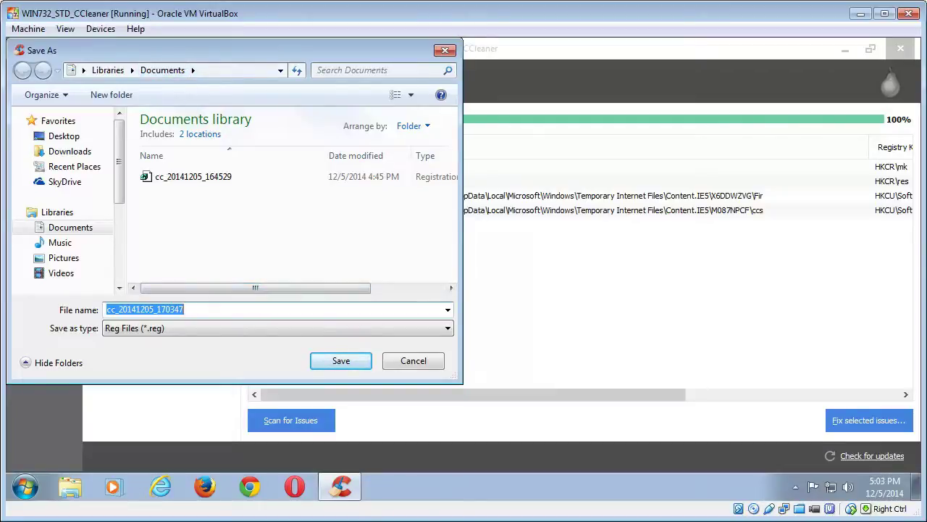
left_click(119, 309)
left_click_drag(119, 309, 128, 309)
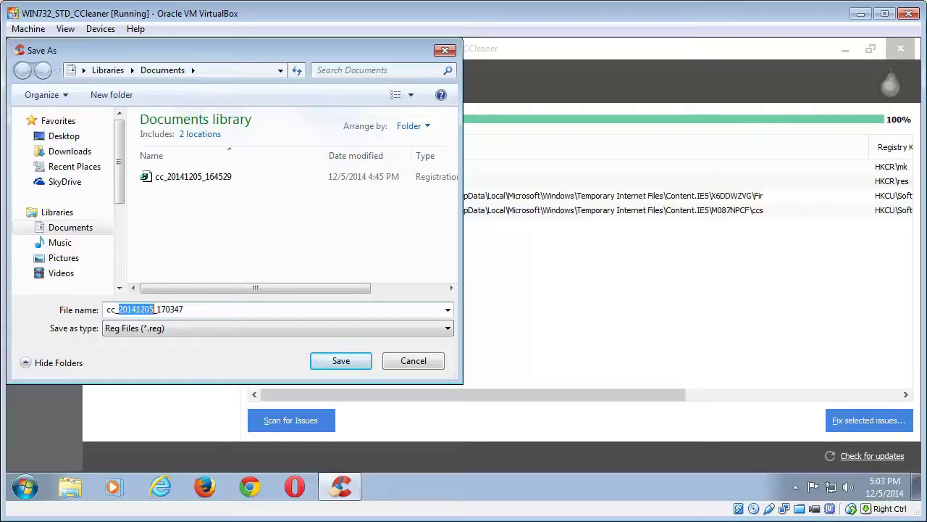
left_click_drag(161, 309, 184, 309)
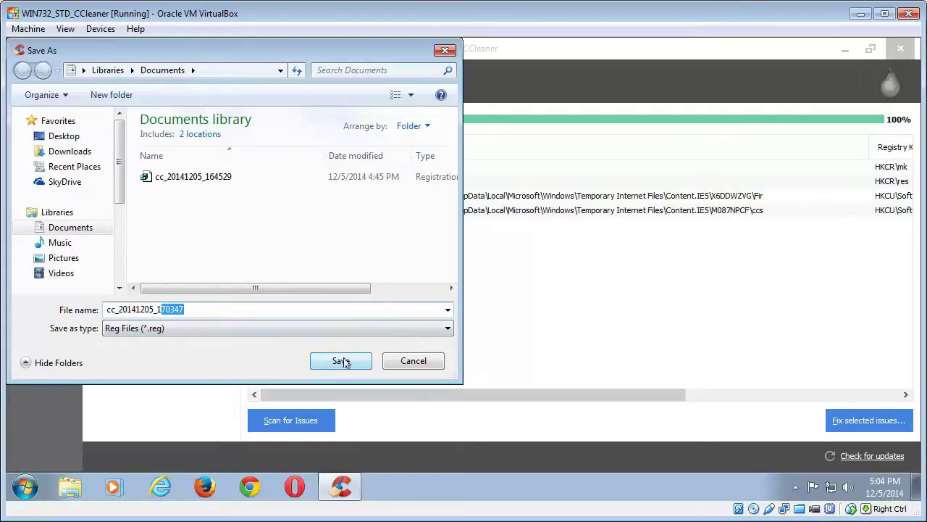
left_click(341, 361)
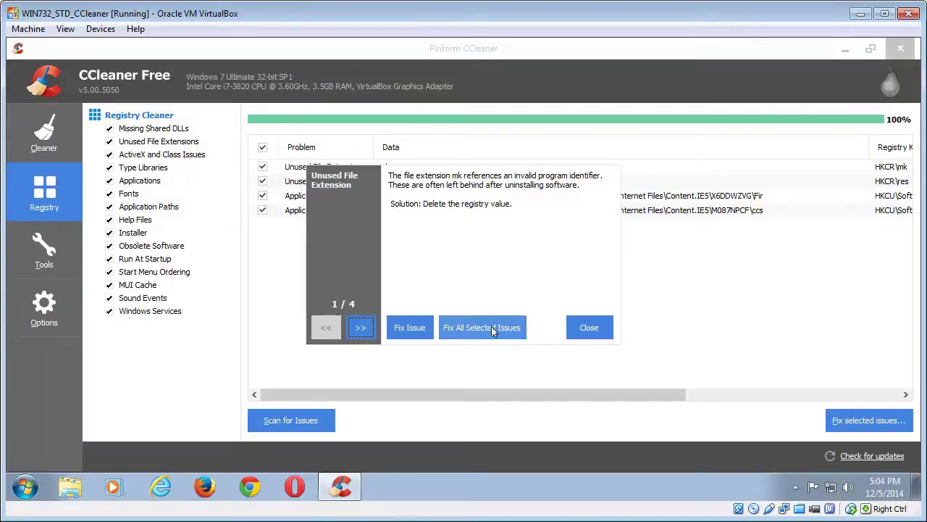
Fix all four selected registry issues and close the issue review window.
left_click(491, 326)
left_click(604, 332)
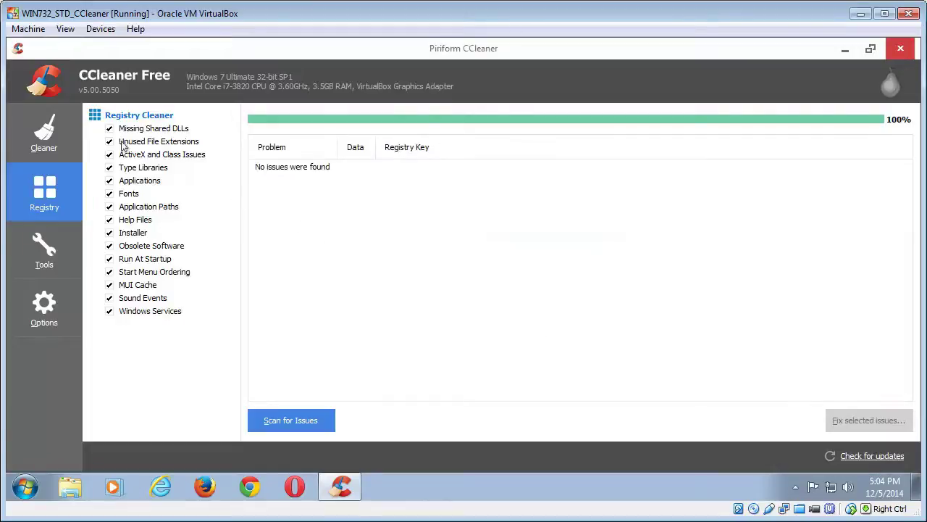
left_click(46, 130)
left_click(50, 194)
Browse the Uninstall, Startup, Duplicate Finder, System Restore and Drive Wiper tools.
left_click(53, 246)
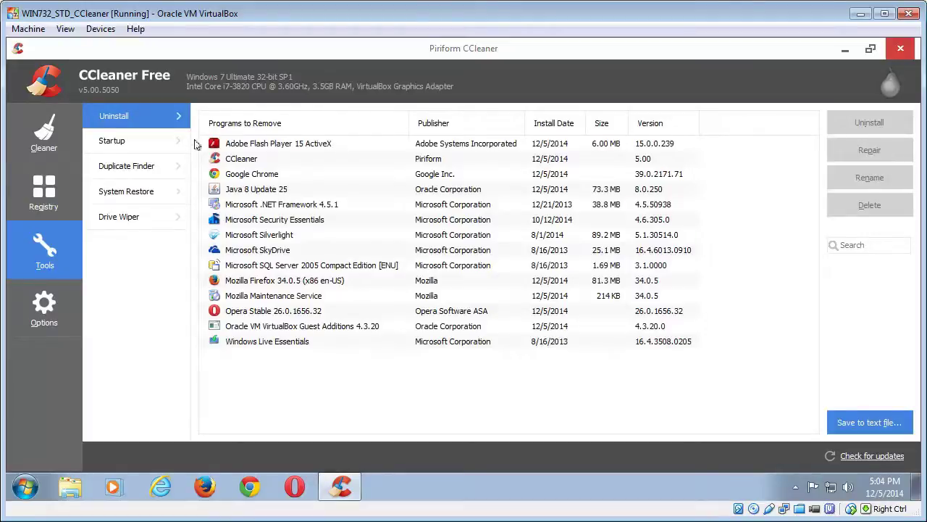
left_click(148, 147)
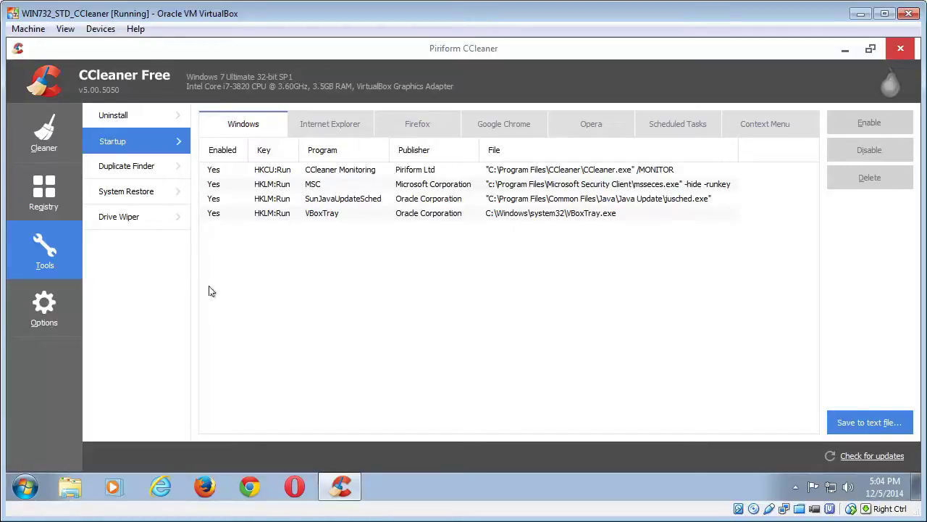
left_click(131, 167)
left_click(137, 197)
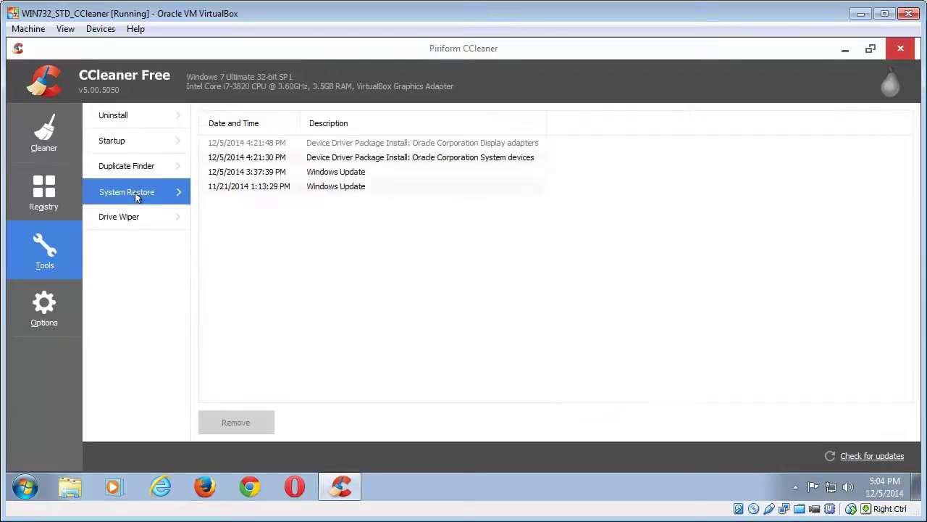
left_click(139, 223)
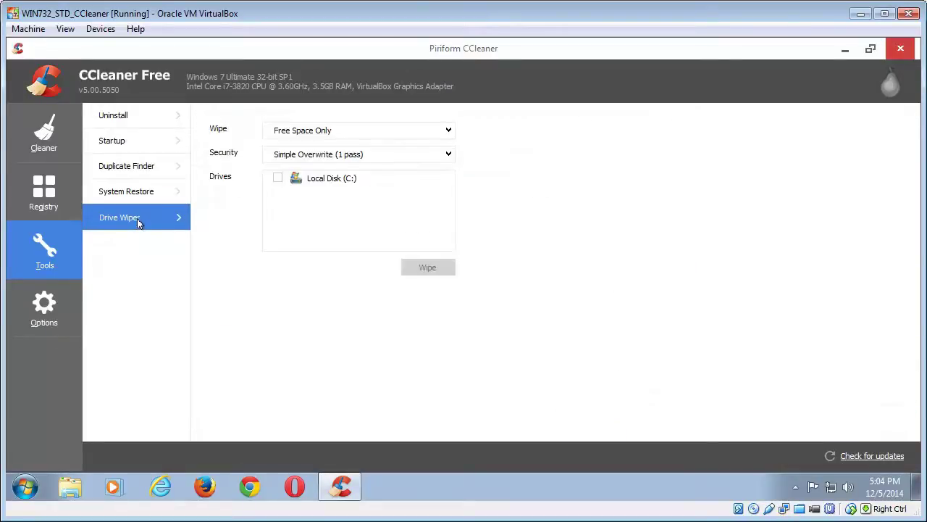
Step through the About, Advanced, Monitoring, Exclude, Include, Cookies and Settings option pages.
left_click(44, 311)
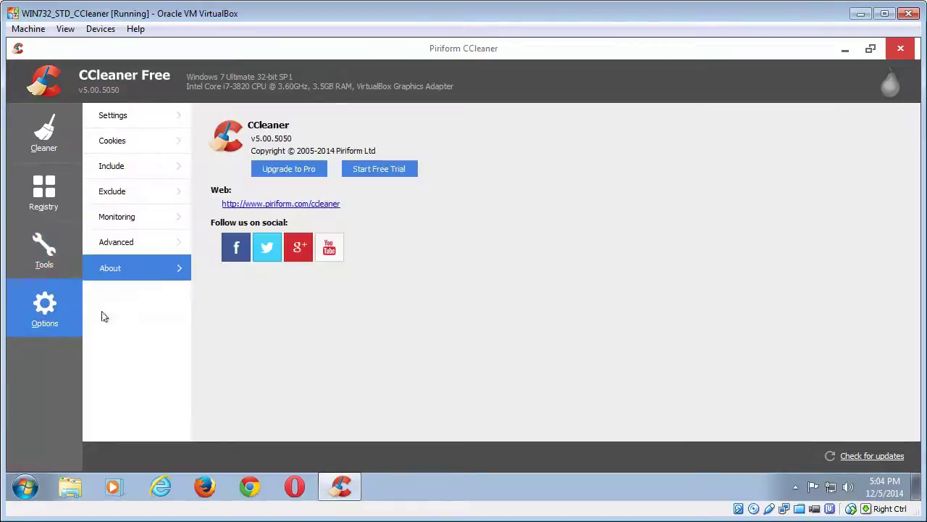
left_click(121, 240)
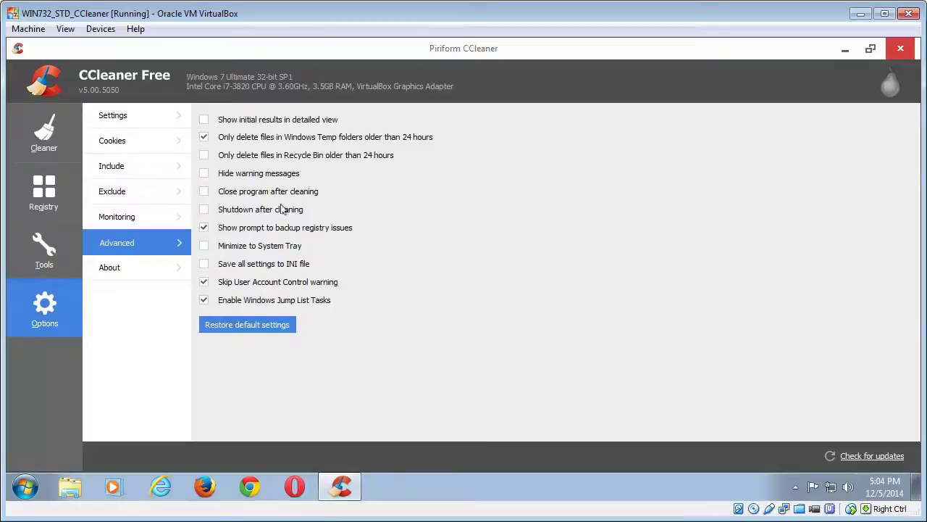
left_click(143, 217)
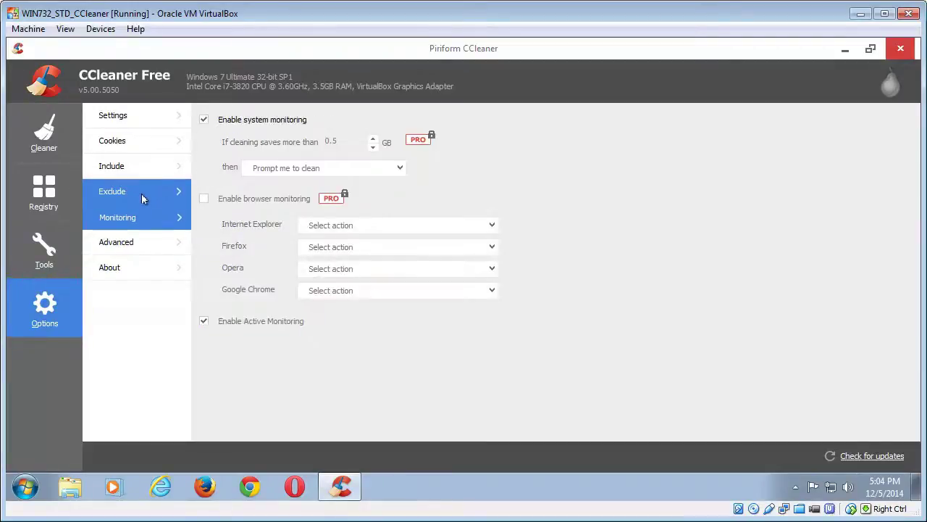
left_click(141, 193)
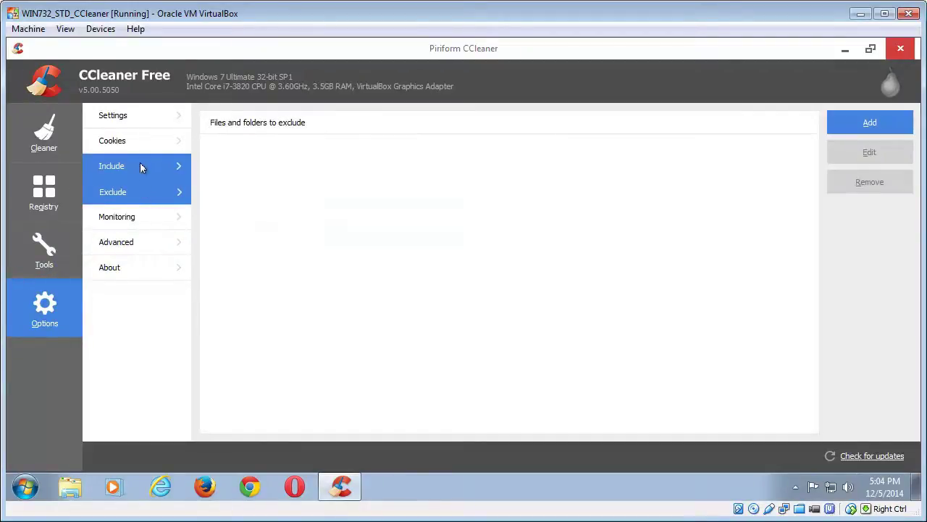
left_click(140, 162)
left_click(140, 145)
left_click(142, 120)
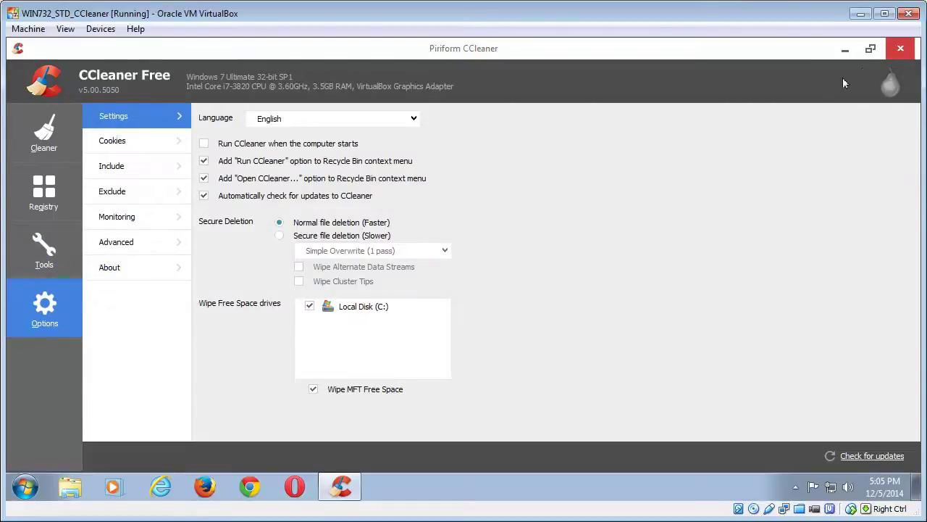
Close the CCleaner window.
left_click(901, 49)
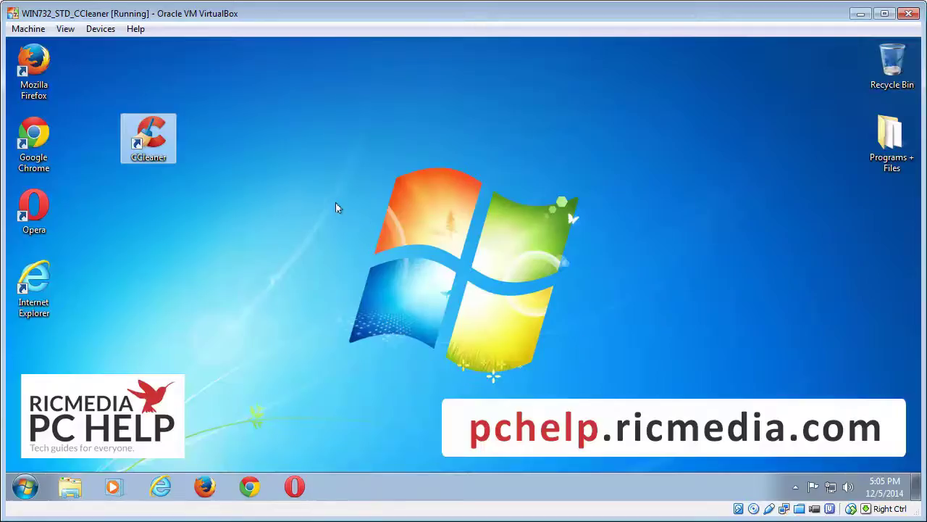